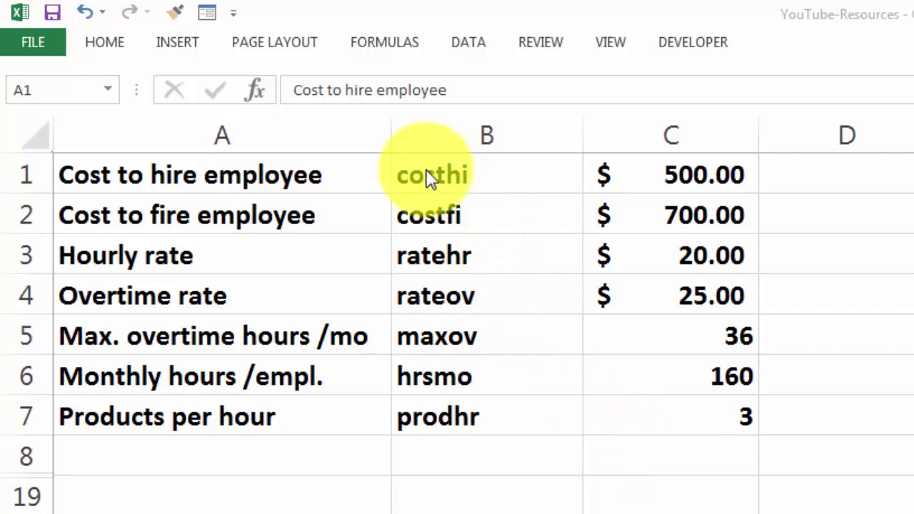
Review the Create Names from Selection options for range B1:C7, with names taken from the left column, and dismiss without creating names
key("alt+Tab")
left_click_drag(428, 174, 614, 408)
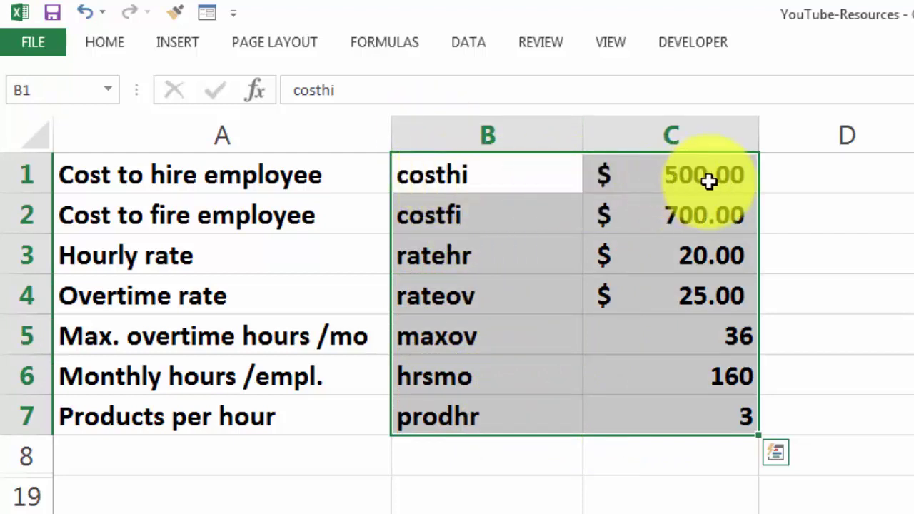
left_click(399, 44)
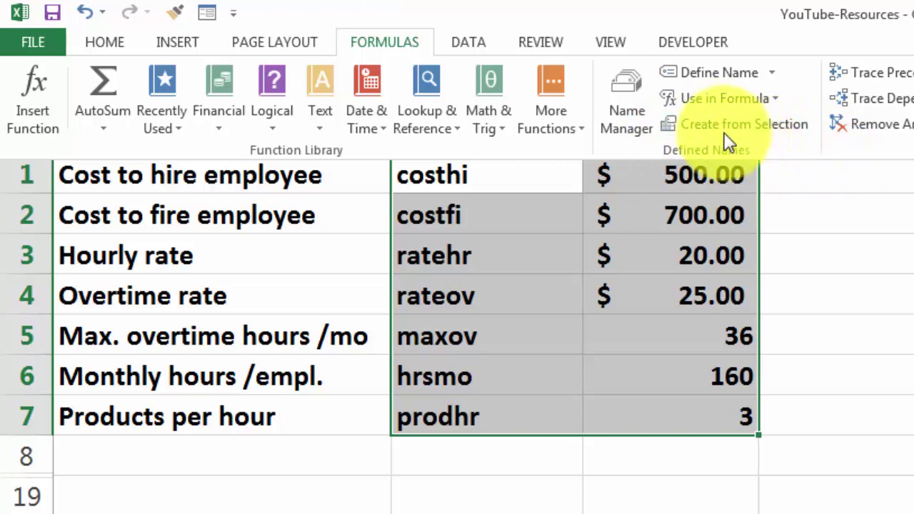
left_click(778, 127)
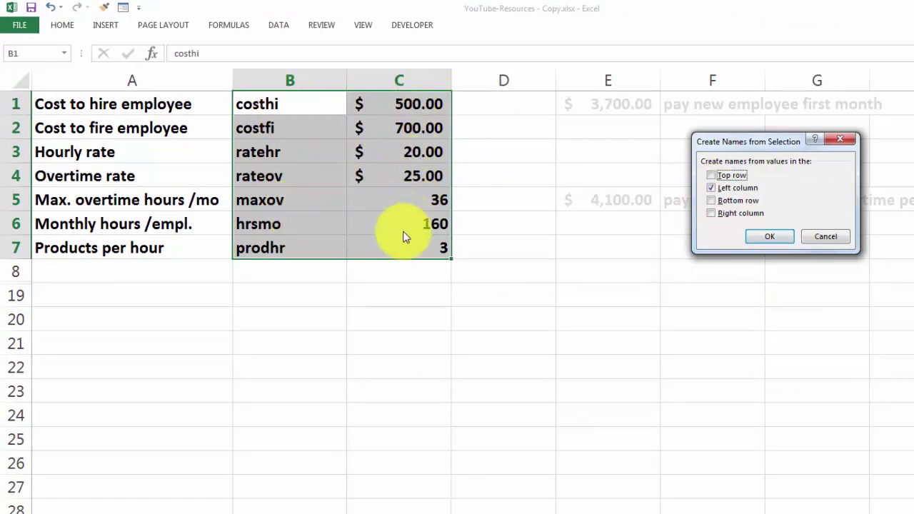
left_click(828, 240)
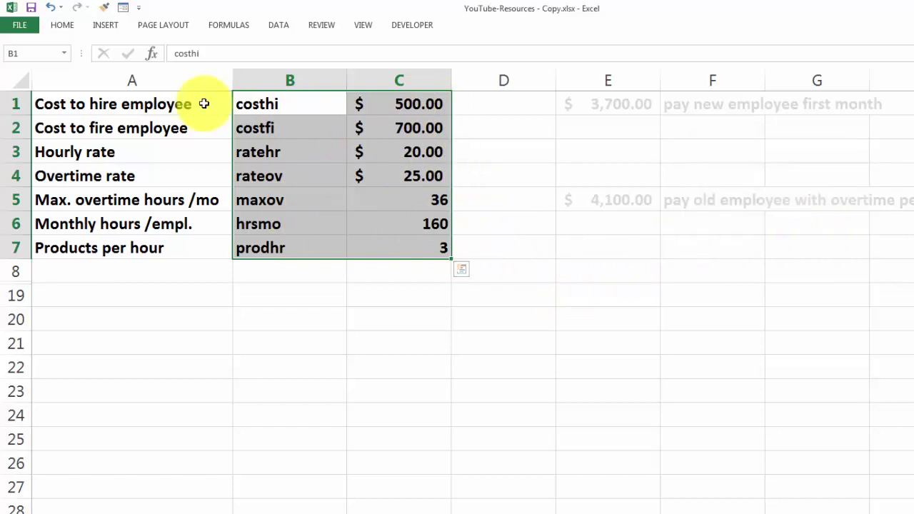
Review the workbook's defined names and the cells they refer to in the Name Manager
left_click(227, 27)
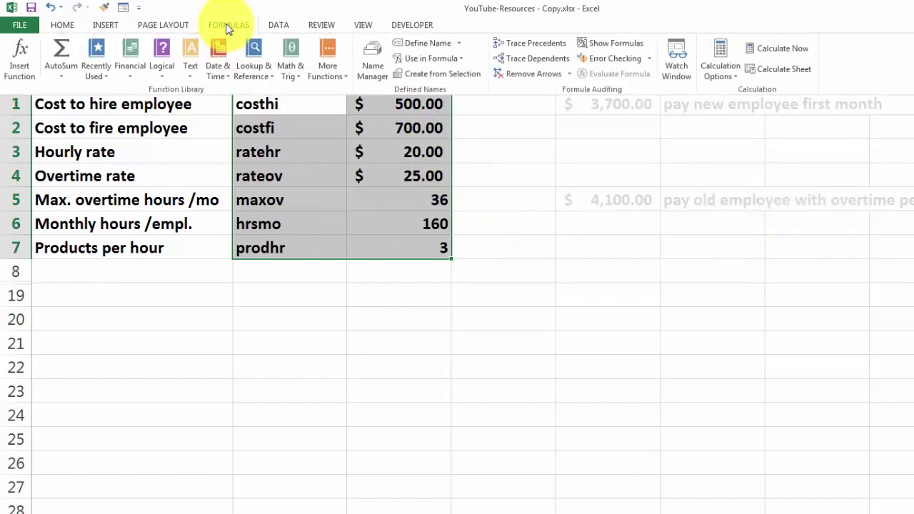
left_click(373, 67)
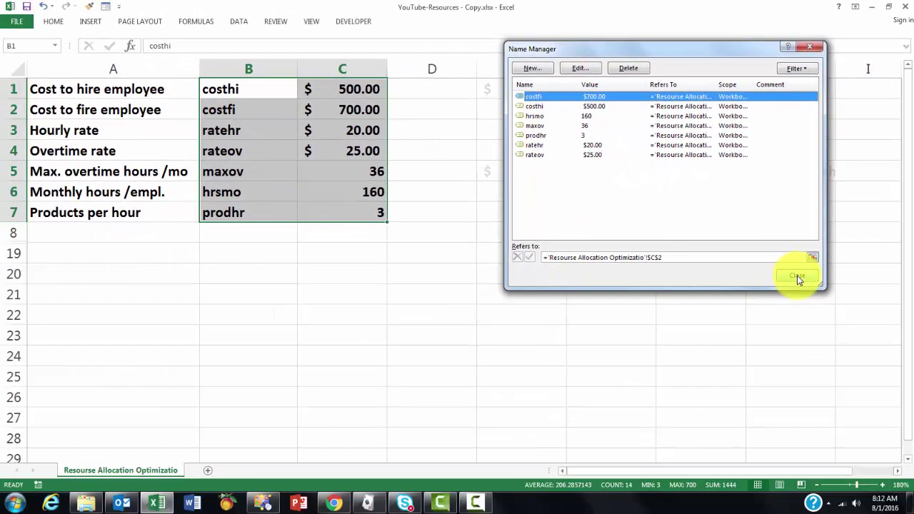
left_click(782, 306)
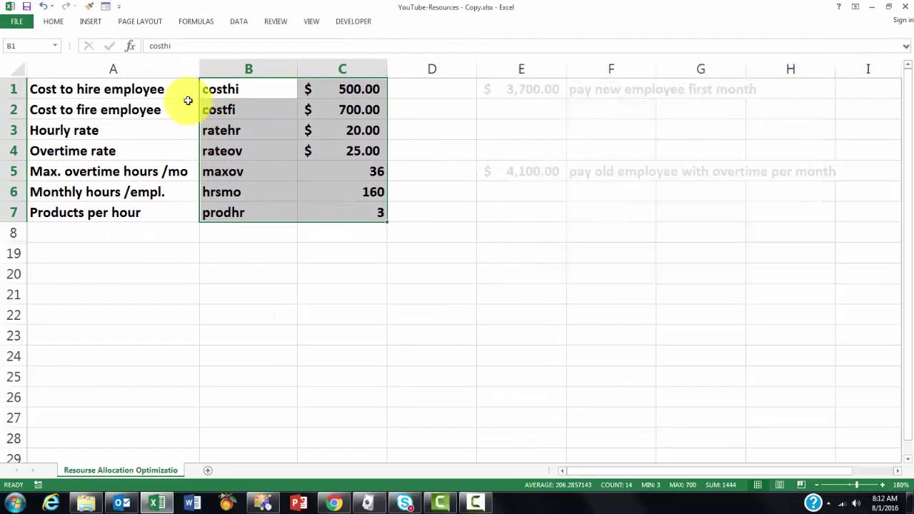
Inspect the formulas for a new employee's first-month pay in E1 and an old employee's monthly pay with overtime in E5
left_click(508, 88)
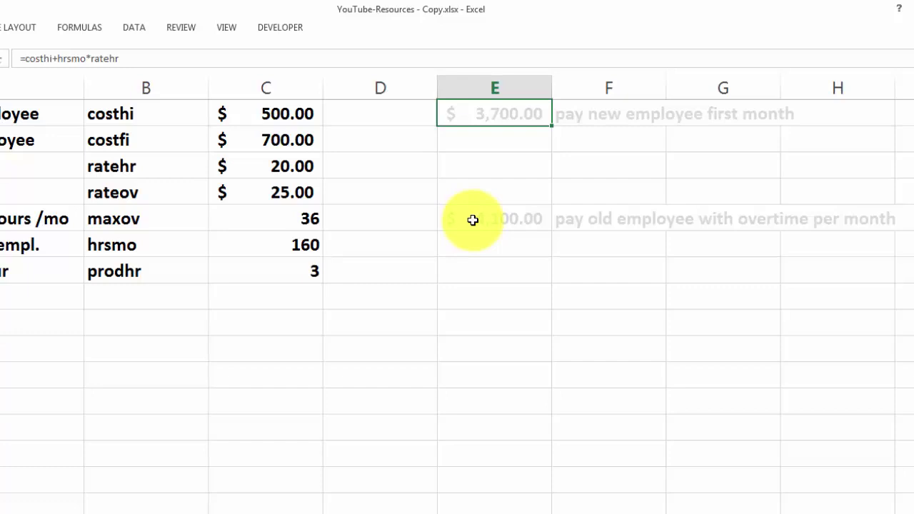
left_click(473, 220)
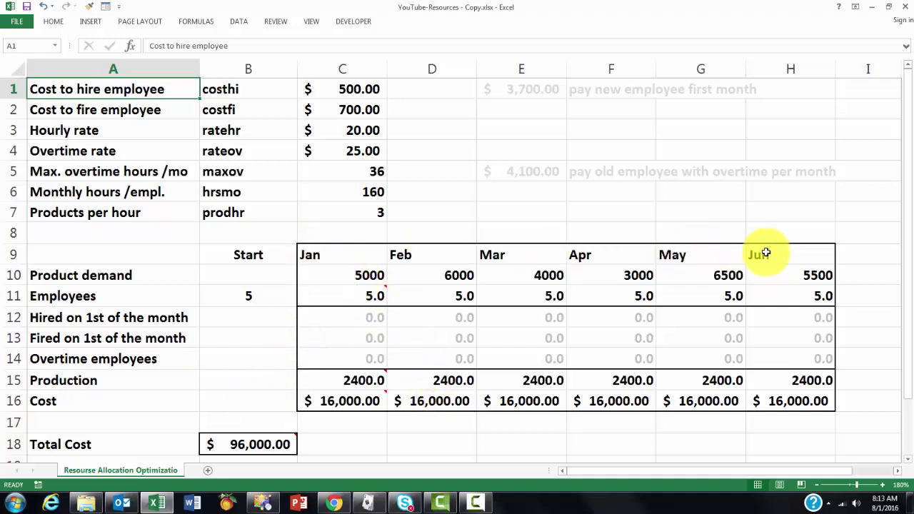
Examine the monthly plan's starting employees, January's employees, production and cost formulas, and the total cost formula in B18
left_click(231, 260)
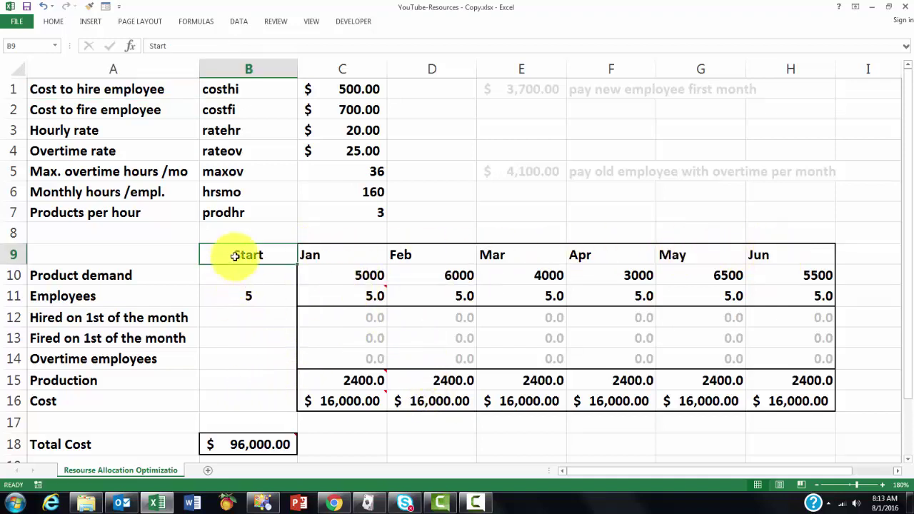
left_click(242, 298)
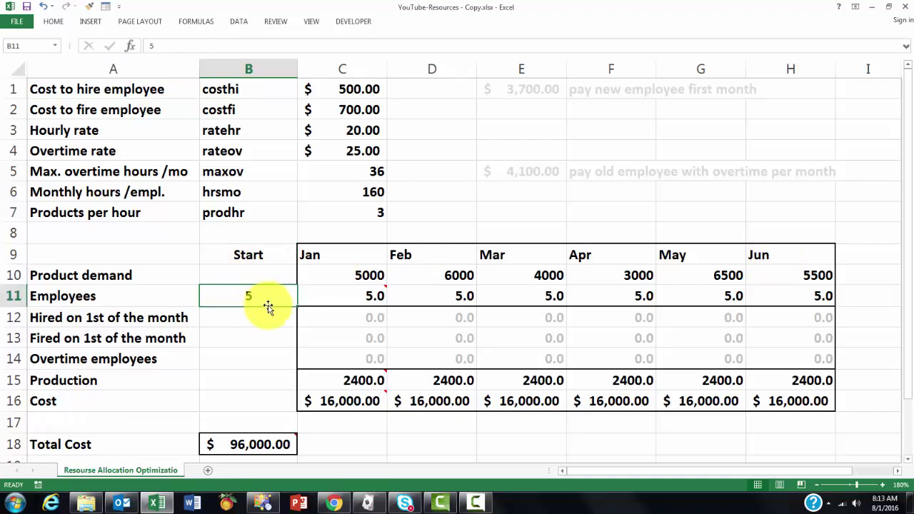
mouse_move(351, 298)
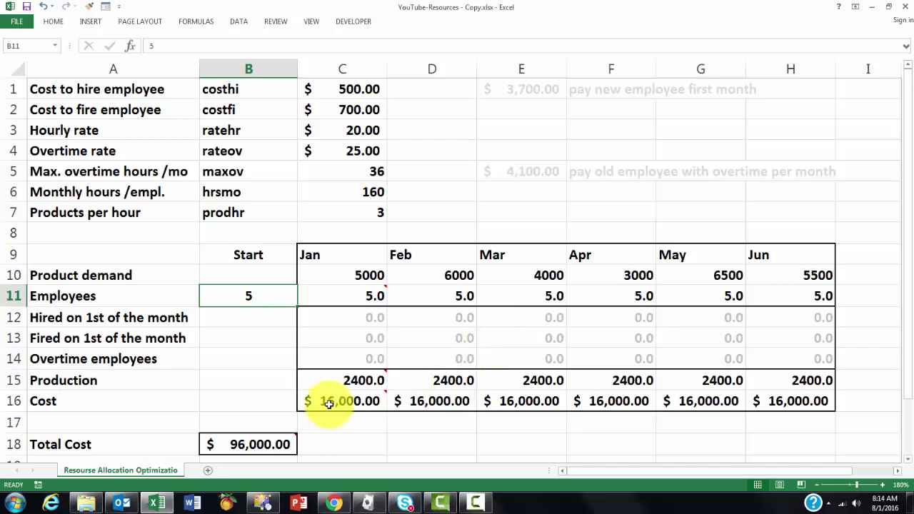
mouse_move(332, 379)
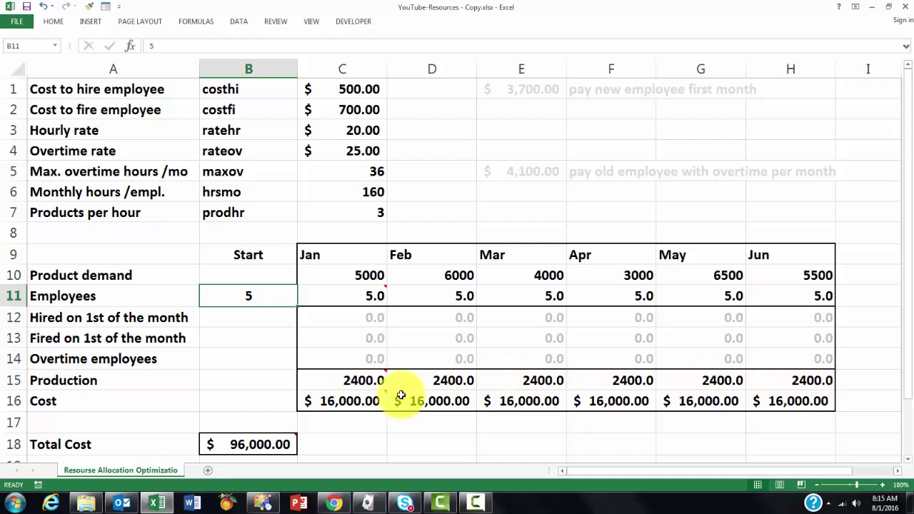
mouse_move(338, 402)
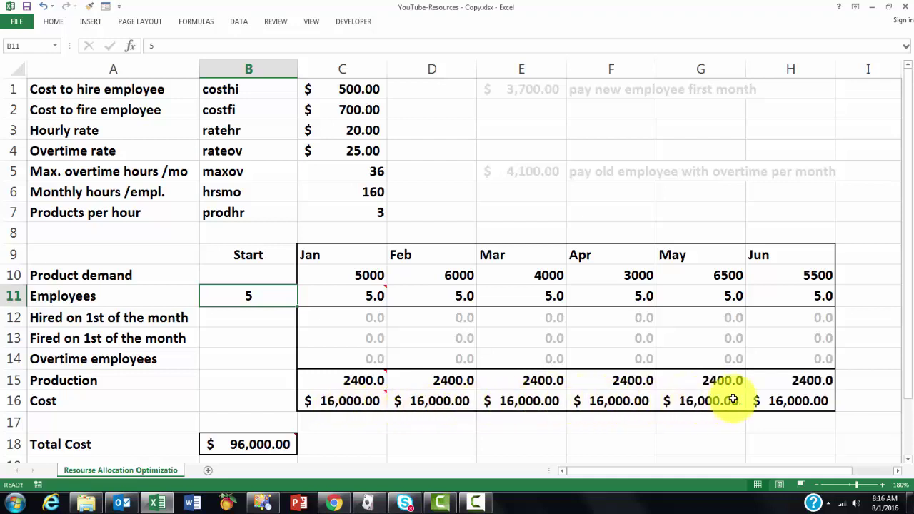
left_click(248, 445)
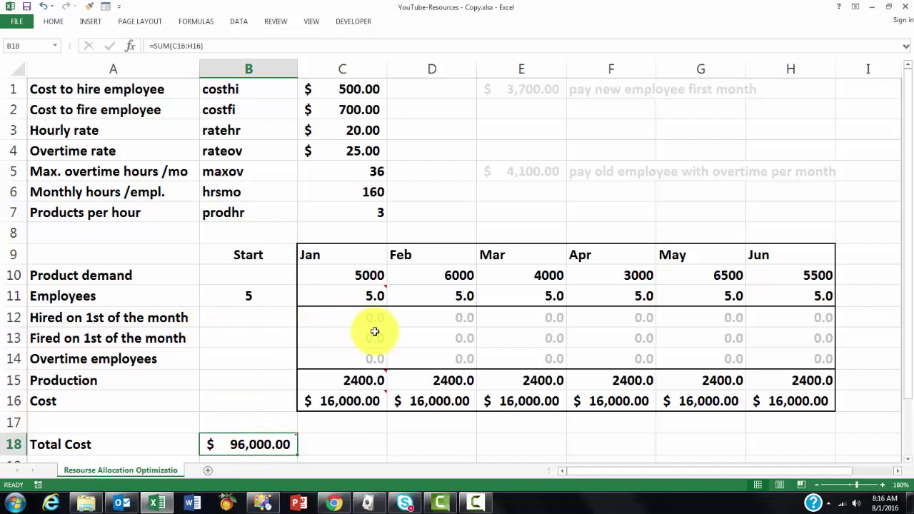
mouse_move(245, 445)
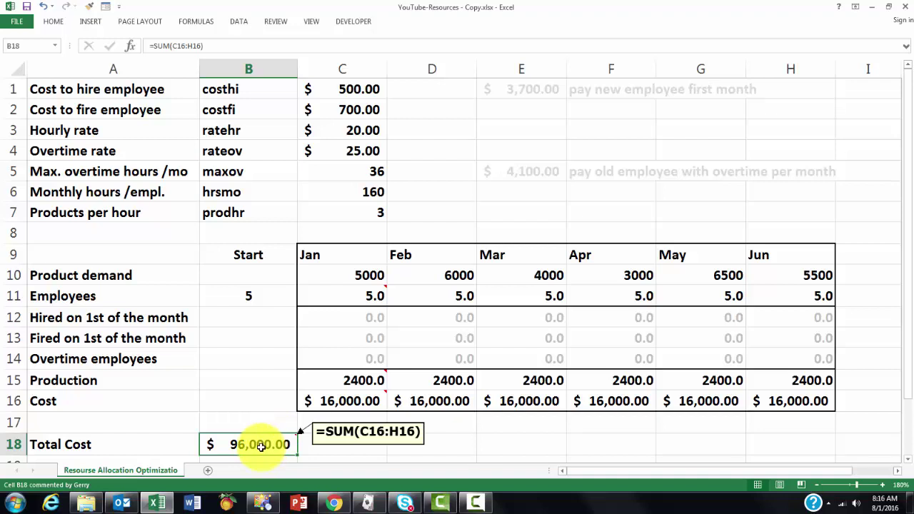
Check in Excel's add-in settings whether the Solver Add-in is enabled, leaving the list of add-ins unchanged
left_click(240, 21)
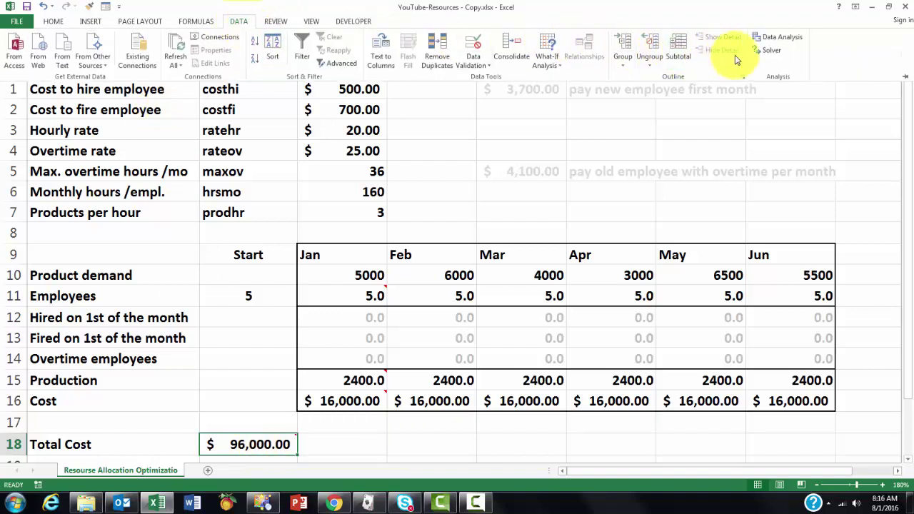
left_click(16, 23)
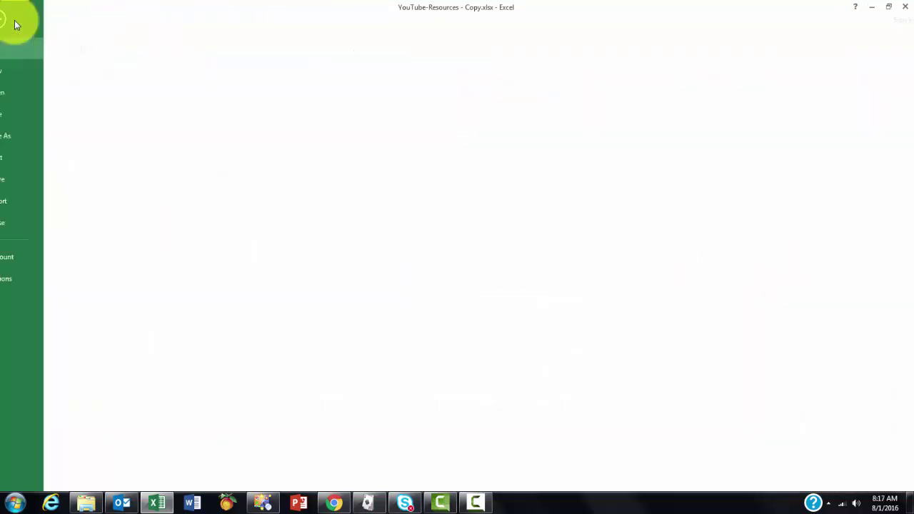
left_click(28, 278)
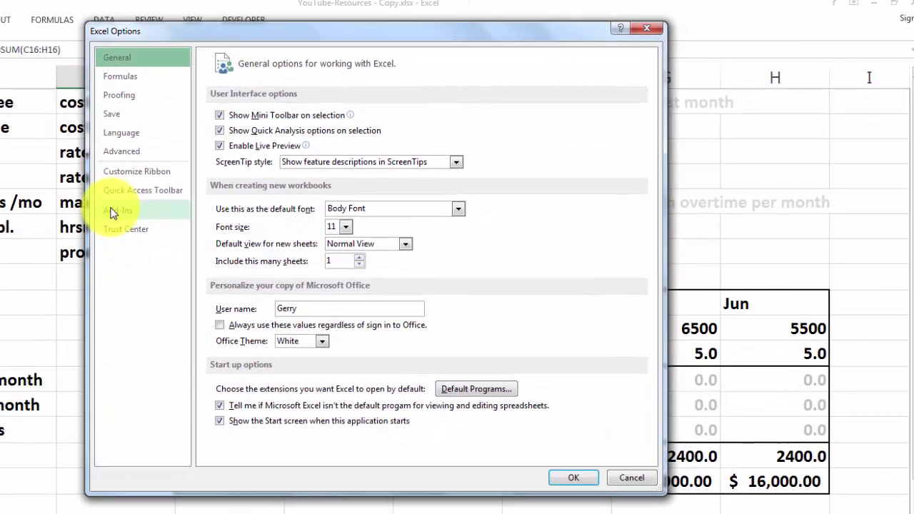
left_click(166, 198)
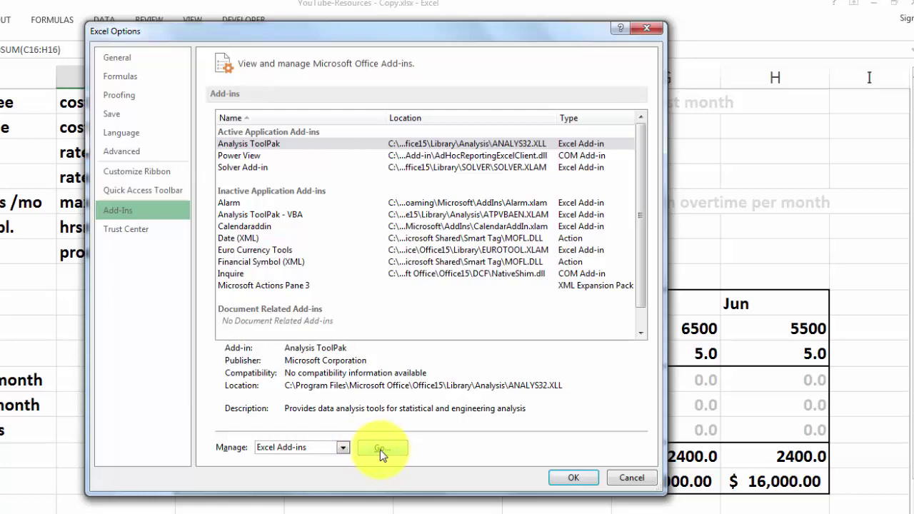
left_click(380, 449)
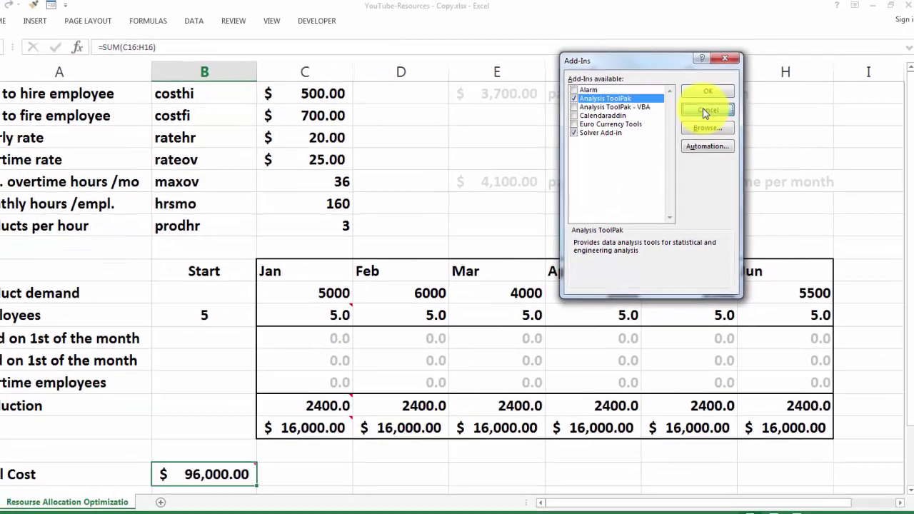
left_click(686, 122)
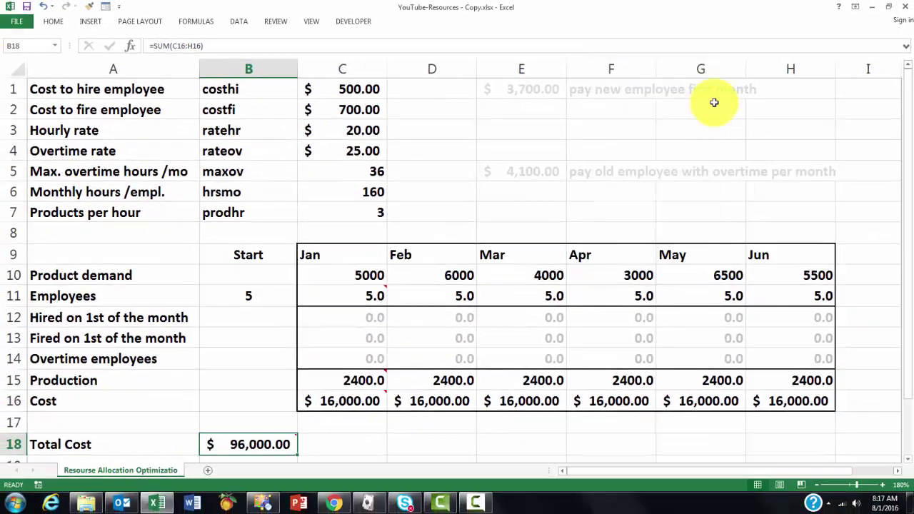
Open Solver for the total cost in B18 and move its dialog clear of the January and February figures
left_click(239, 22)
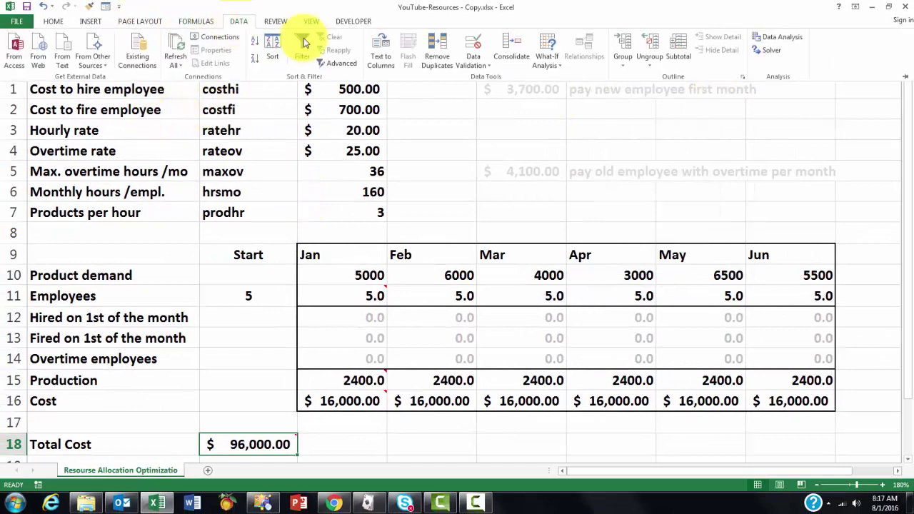
left_click(771, 51)
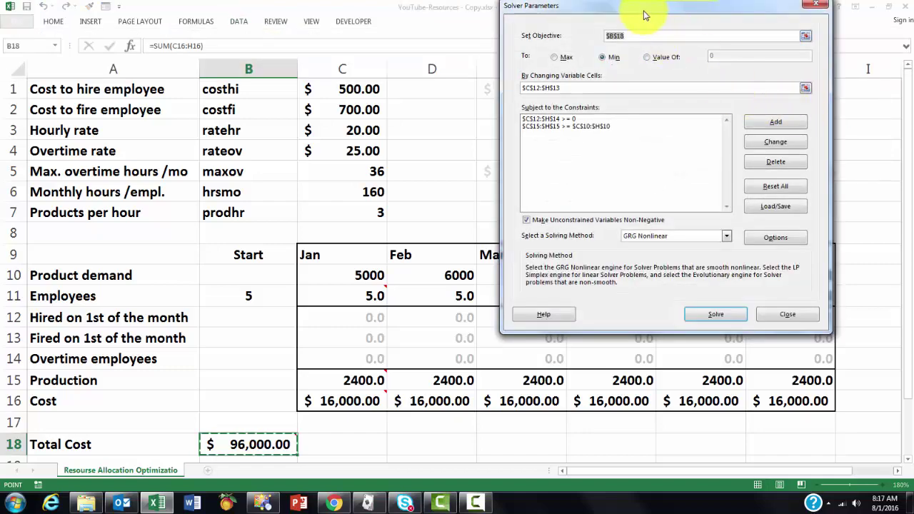
left_click_drag(643, 14, 684, 98)
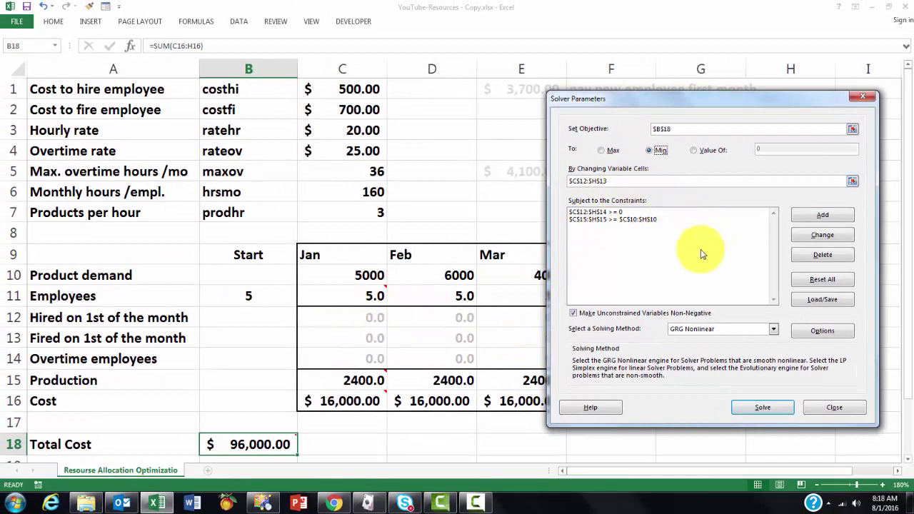
Review the Solver constraints C12:H14 >= 0 and C15:H15 >= C10:H10 without changing them
left_click(598, 213)
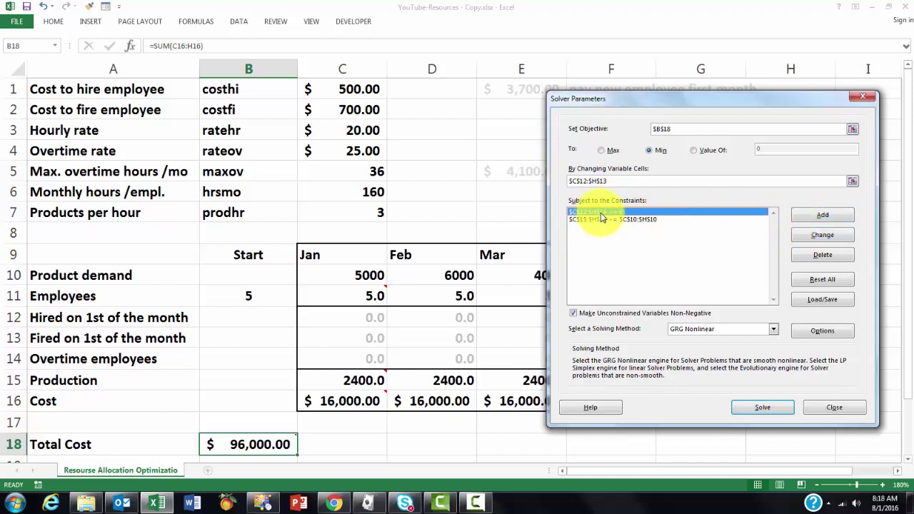
left_click(818, 238)
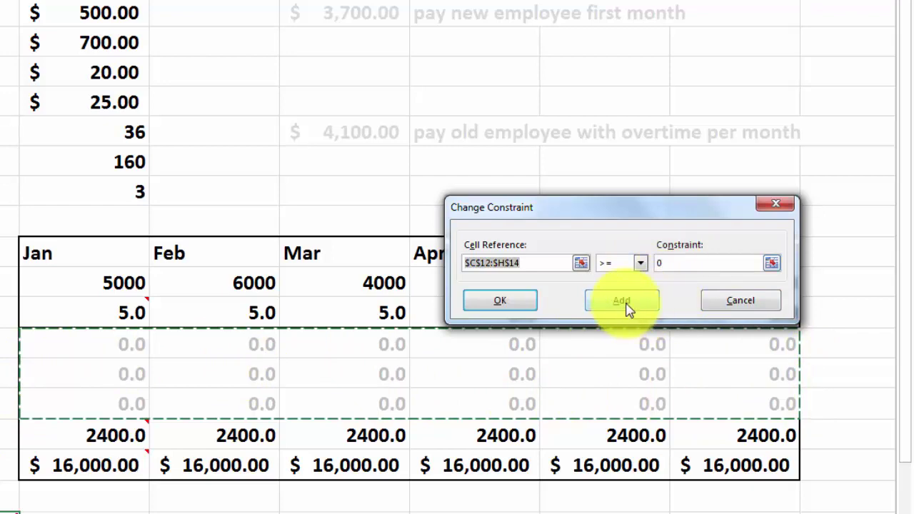
left_click(502, 302)
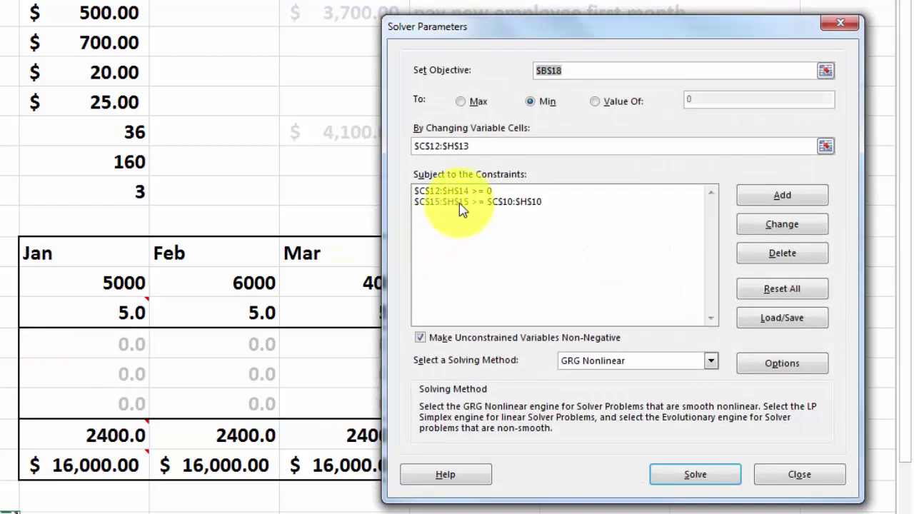
left_click(459, 203)
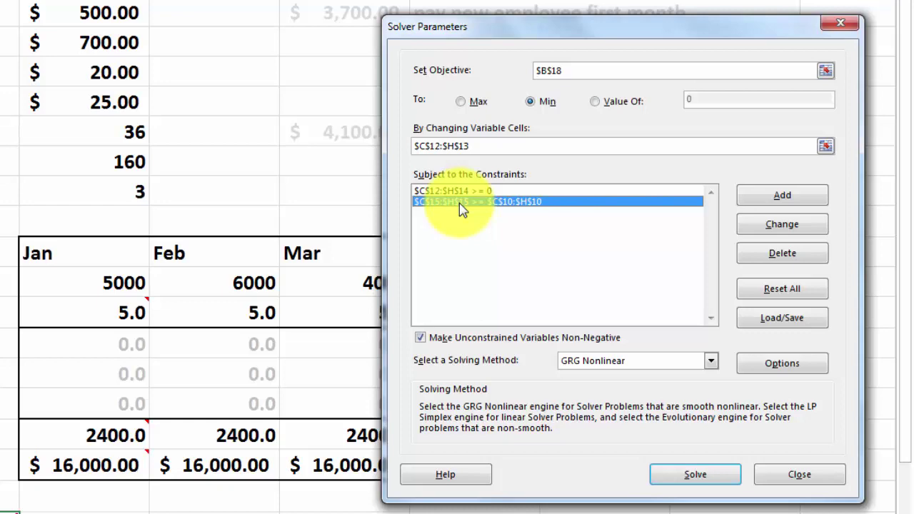
left_click(786, 225)
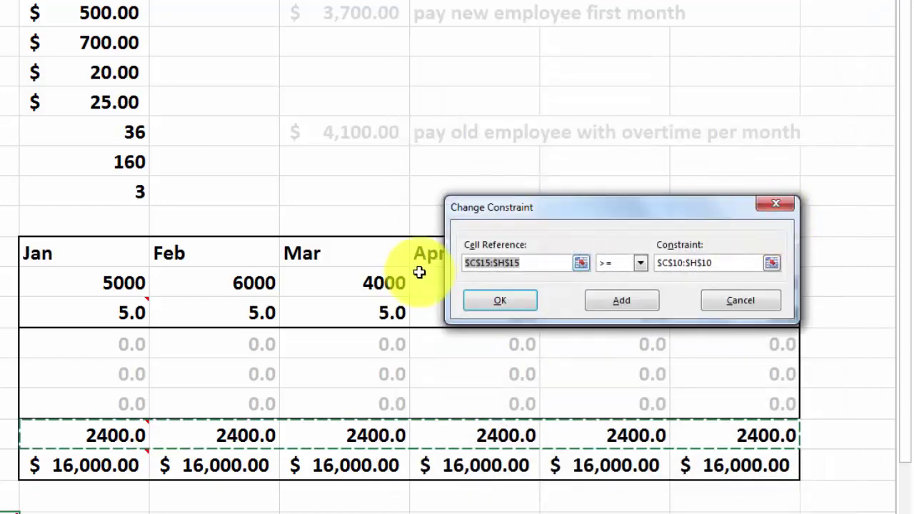
left_click(640, 264)
left_click(618, 301)
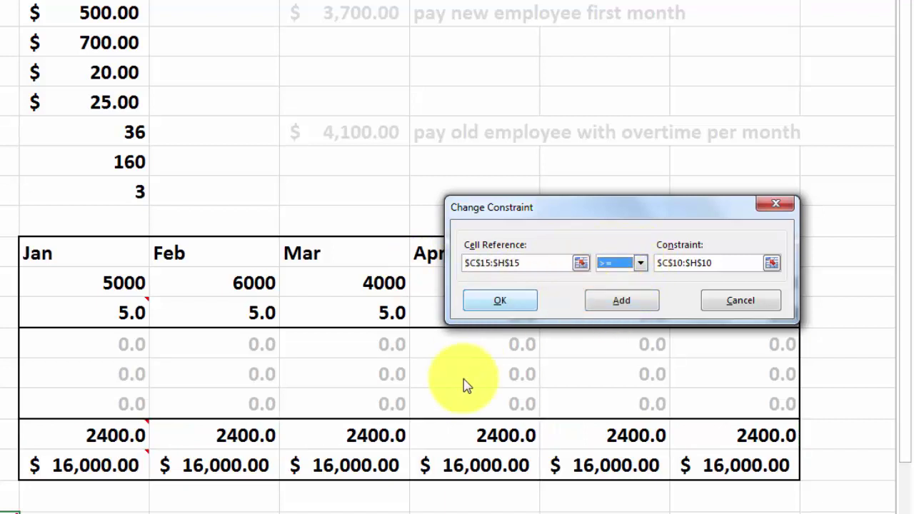
left_click(749, 301)
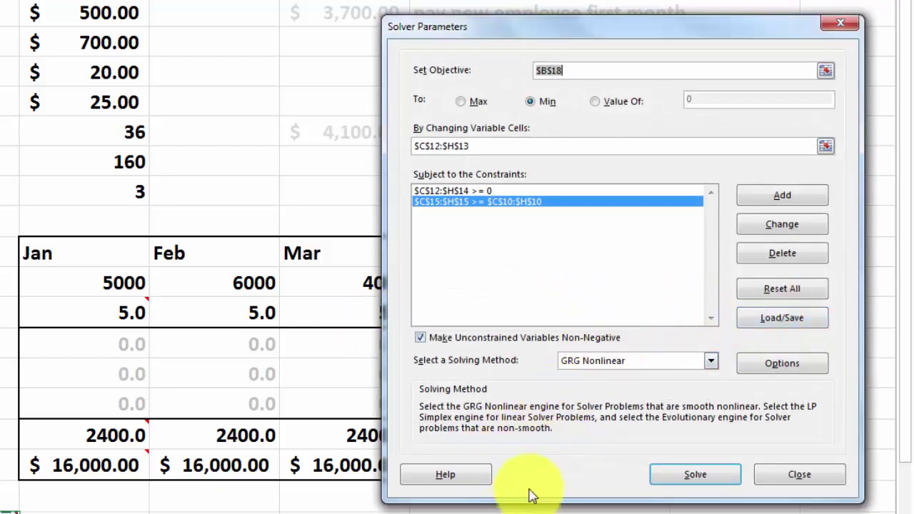
Confirm the Solver options with integer constraints ignored, and solve for the minimum total cost using GRG Nonlinear
left_click(780, 364)
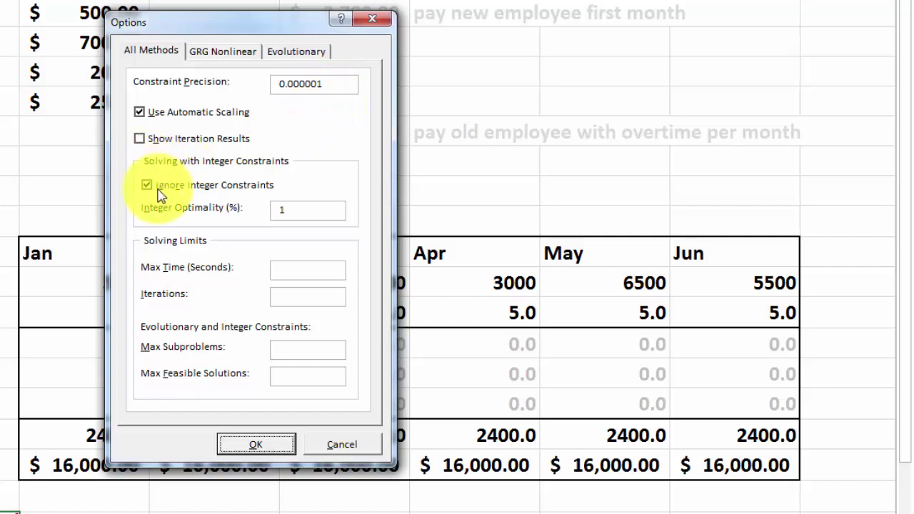
left_click(257, 446)
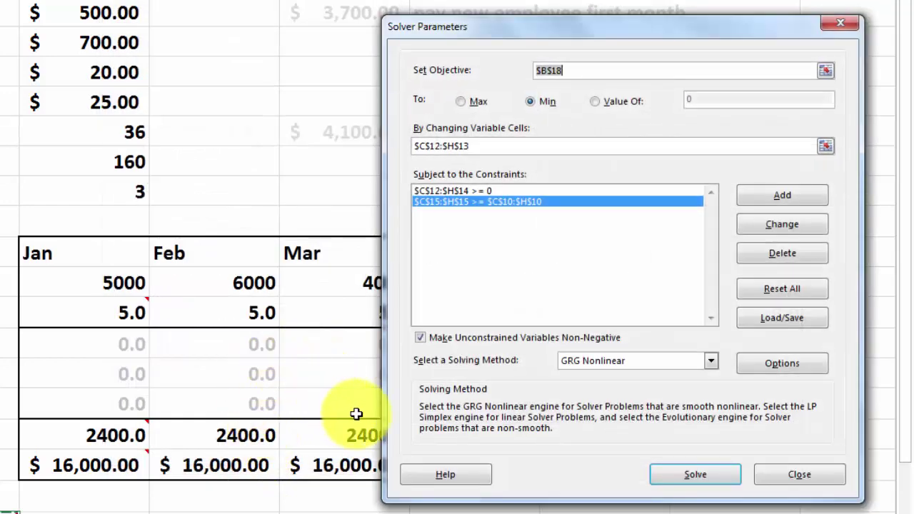
left_click(707, 484)
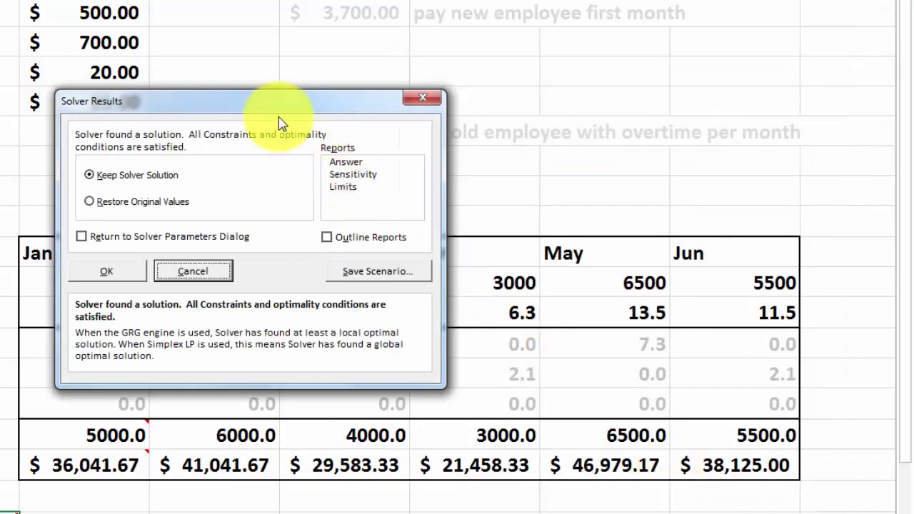
Move the Solver results clear of the monthly plan to examine it together with the total cost, and discard the solution
left_click_drag(279, 106, 684, 0)
left_click_drag(723, 27, 723, 27)
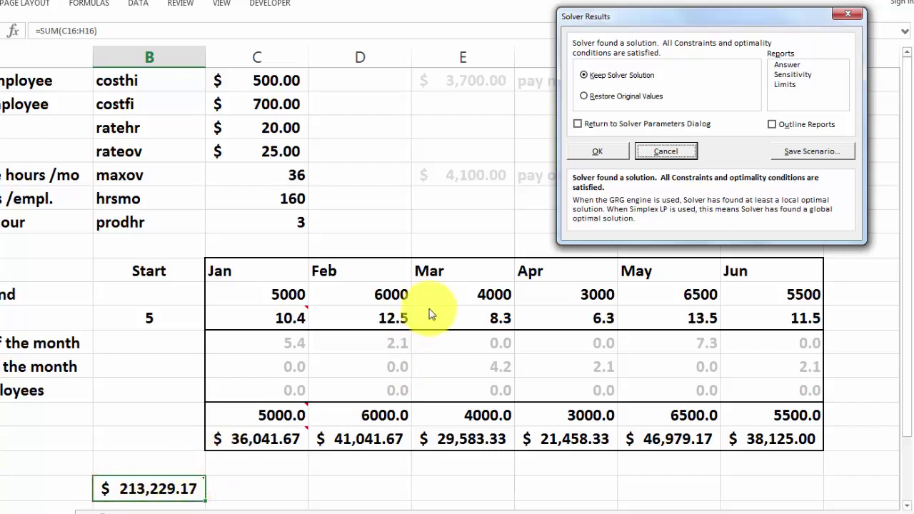
left_click(671, 152)
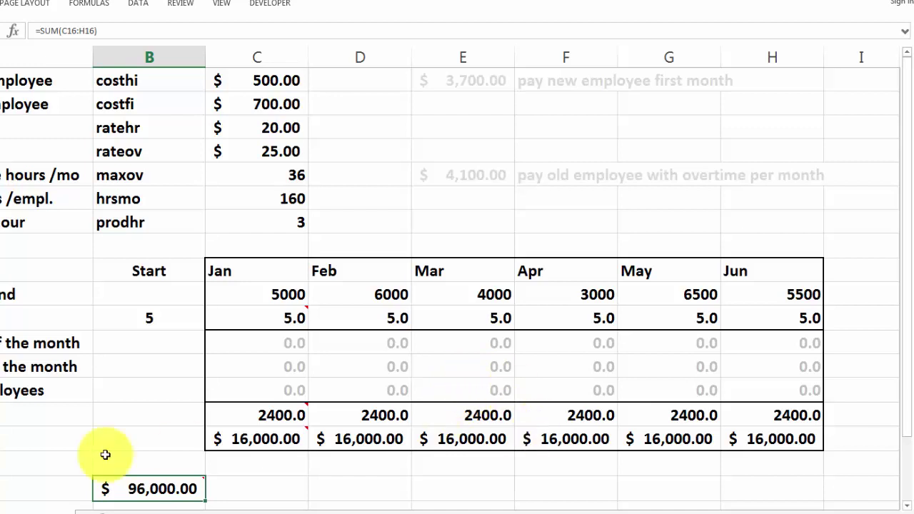
Reopen Solver for the total cost in B18 and try to add a constraint on the hired, fired and overtime cells C12:H14
left_click(140, 5)
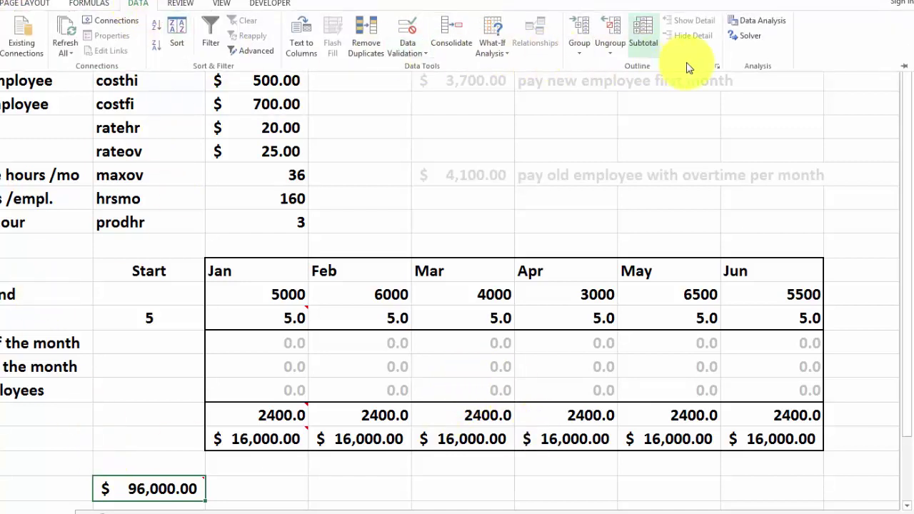
left_click(742, 36)
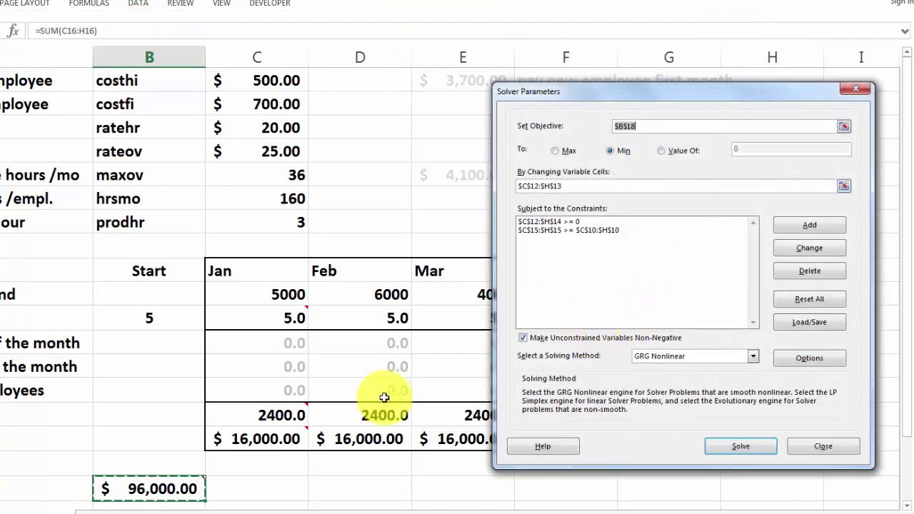
left_click(807, 227)
left_click(805, 230)
left_click(807, 227)
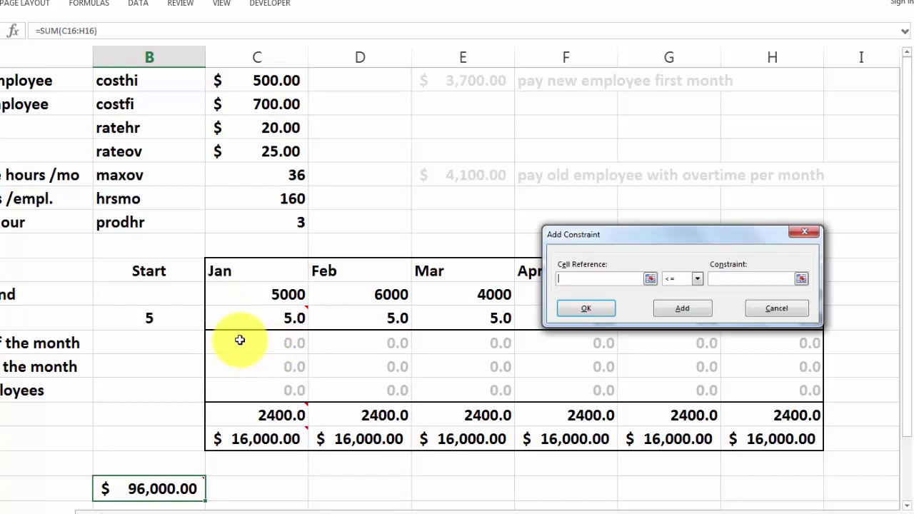
left_click_drag(239, 345, 752, 397)
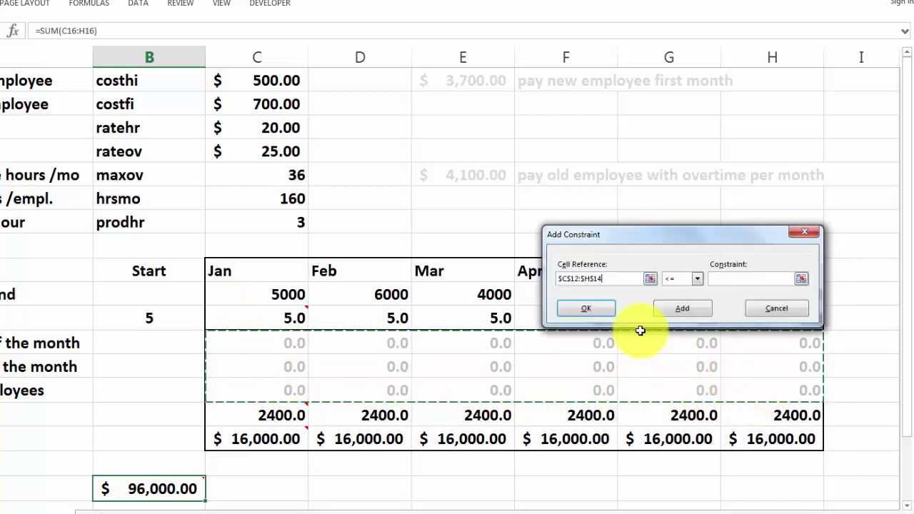
left_click(692, 279)
left_click(675, 307)
left_click(586, 308)
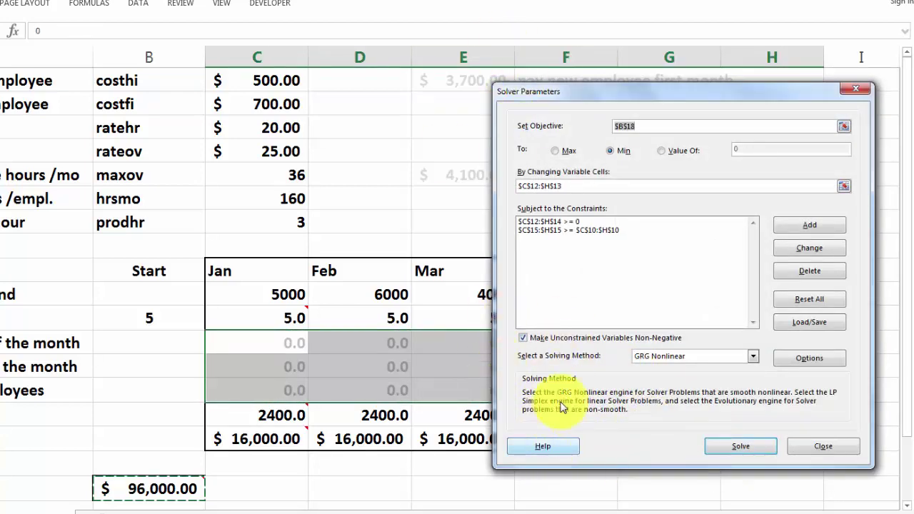
Solve for the minimum total cost with Ignore Integer Constraints enabled, and discard the solution after viewing the monthly plan
left_click(811, 359)
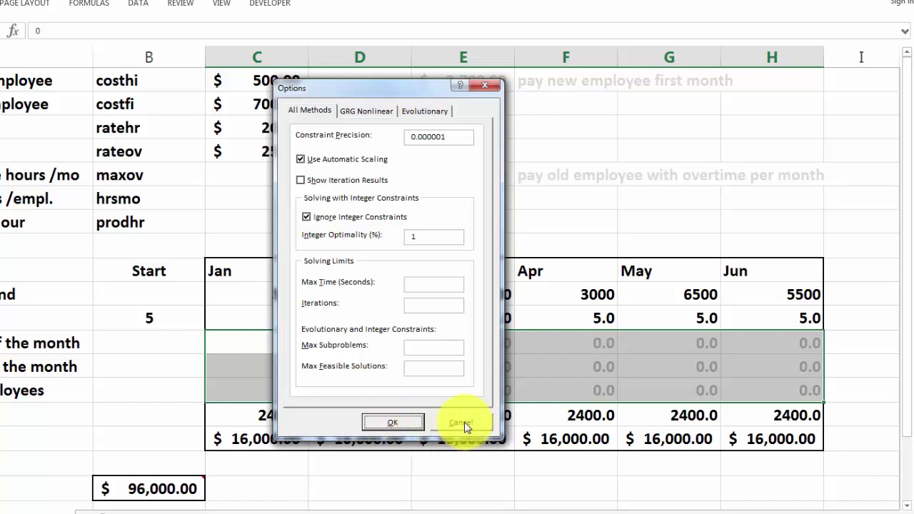
left_click(408, 423)
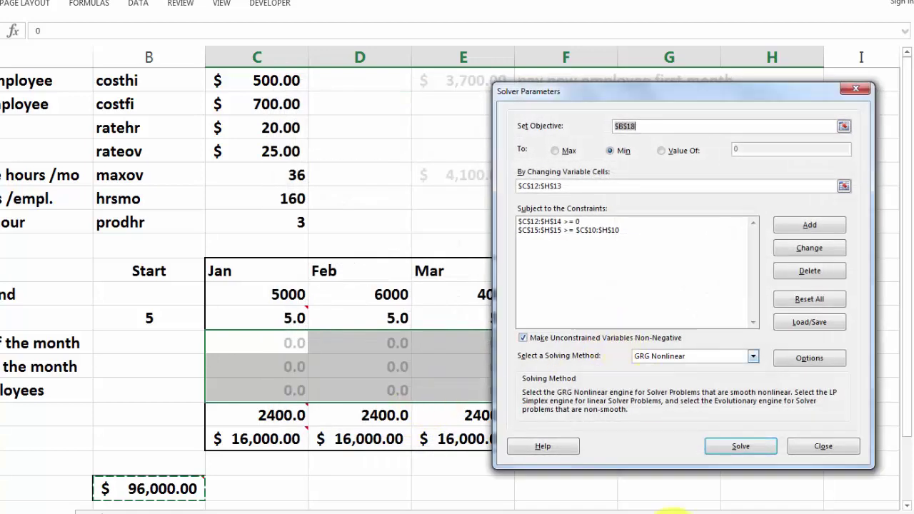
left_click(742, 454)
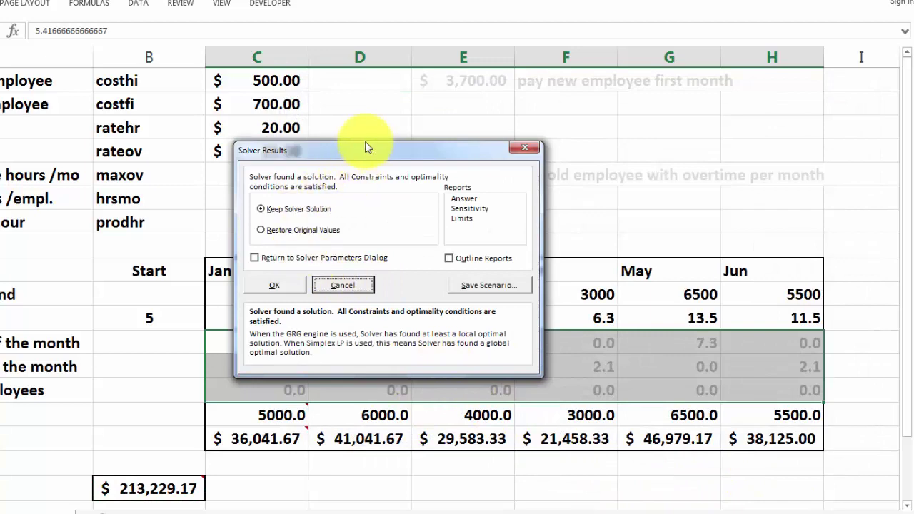
left_click_drag(368, 152, 22, 53)
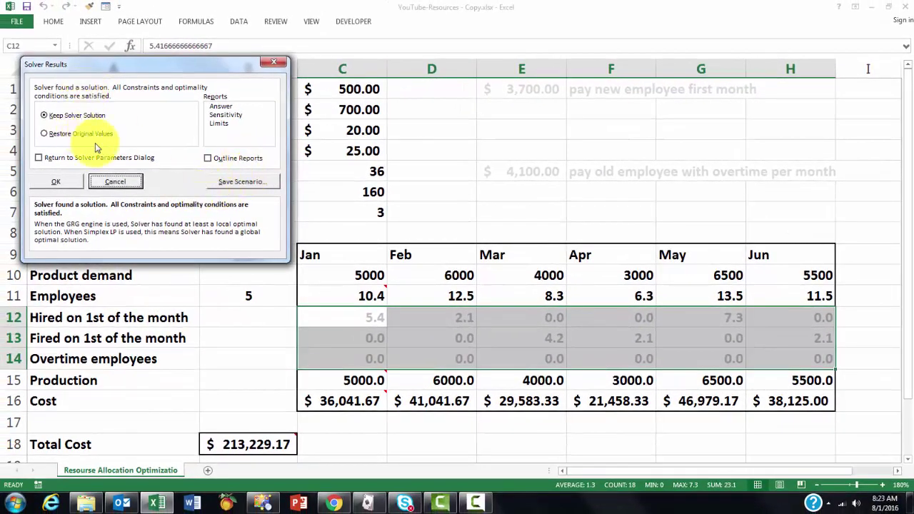
left_click(116, 182)
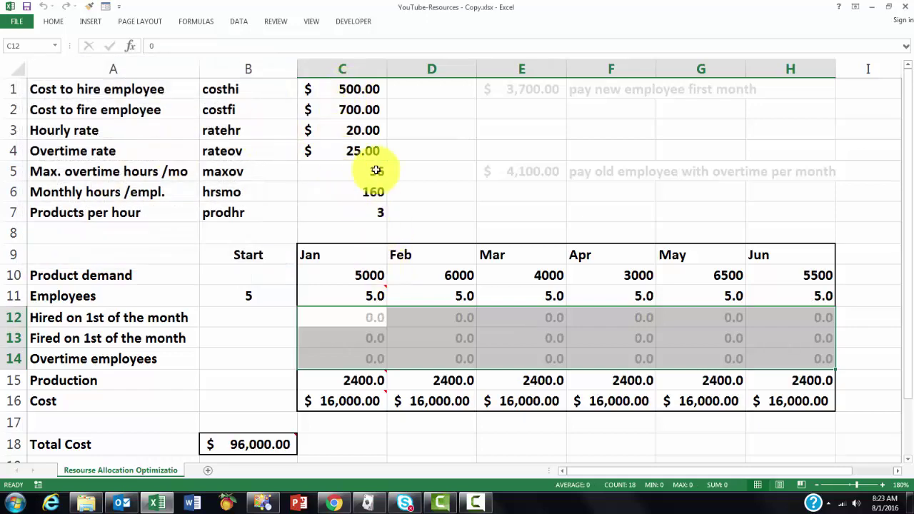